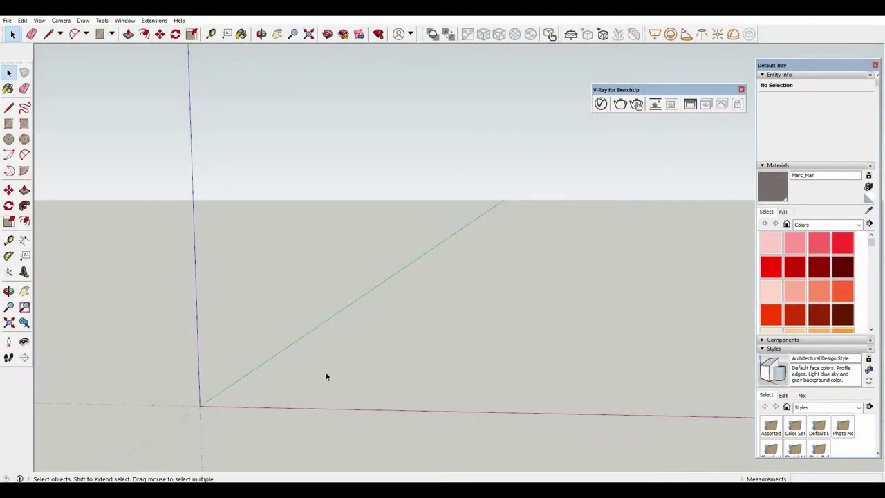
- Draw a rectangular floor face on the ground starting at the origin
key(r)
click(200, 405)
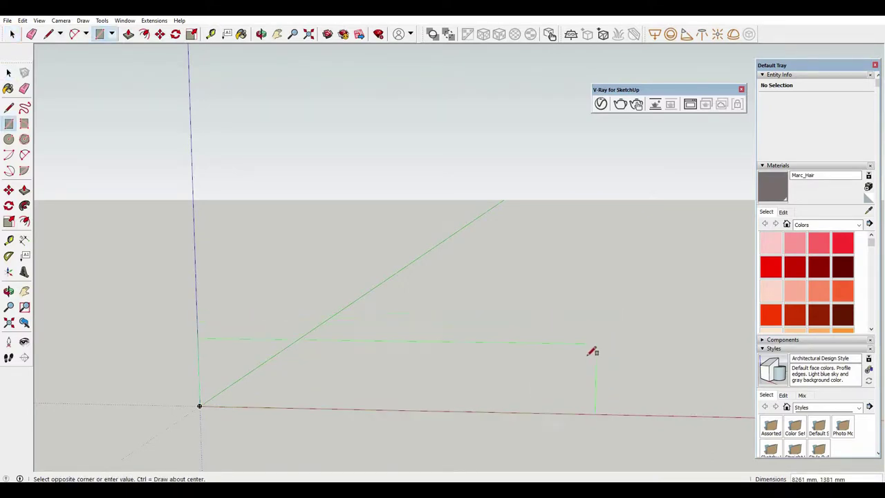
scroll(562, 375, up, 3)
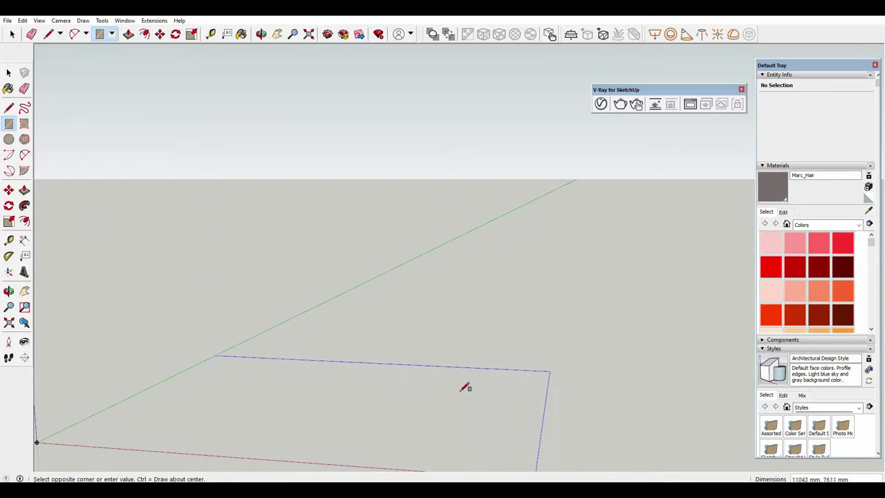
click(475, 381)
key(space)
scroll(466, 405, down, 2)
scroll(461, 410, up, 1)
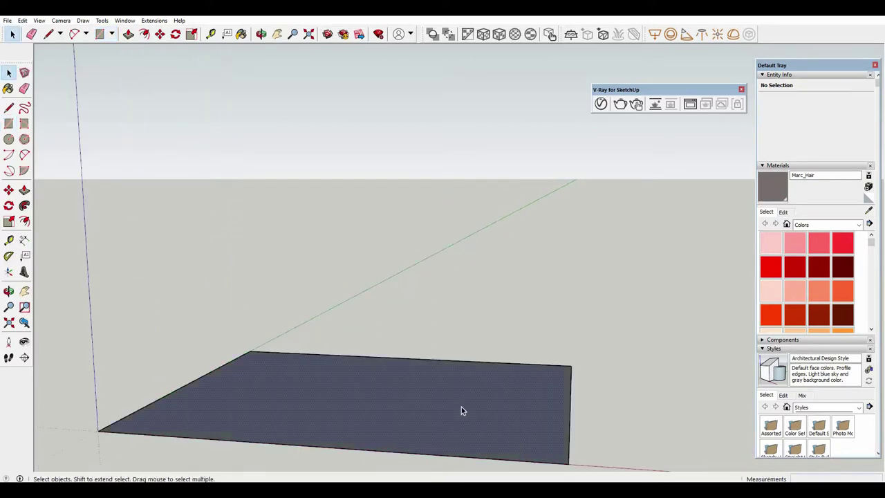
- Push/pull the floor face up into a 151 mm thick slab
click(461, 411)
key(p)
drag(465, 397, 469, 405)
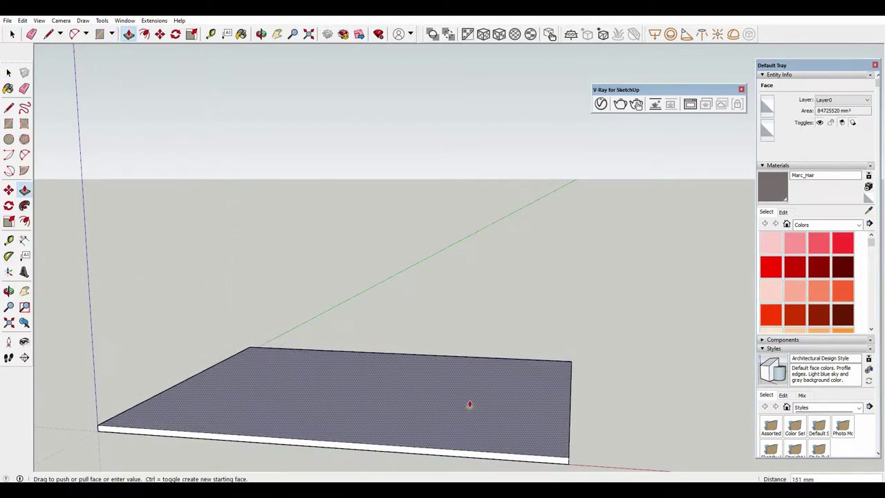
click(470, 405)
key(space)
click(505, 407)
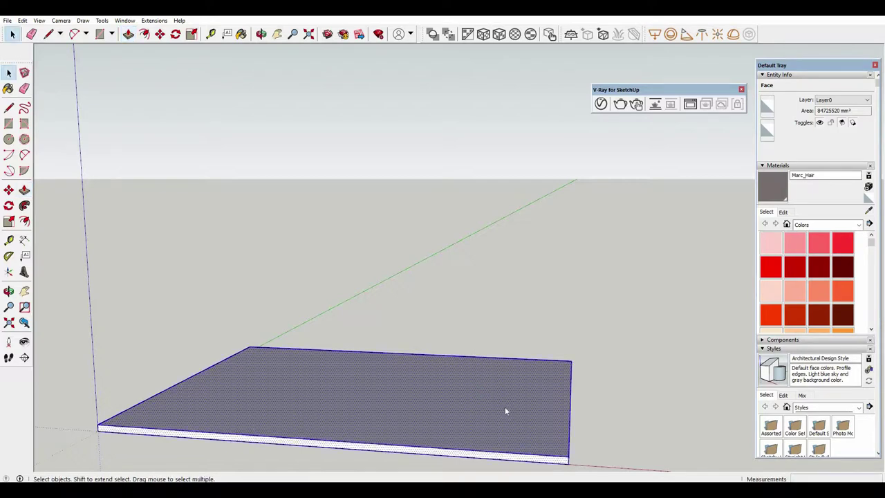
- Make the whole slab a group
triple_click(505, 407)
right_click(505, 407)
click(543, 323)
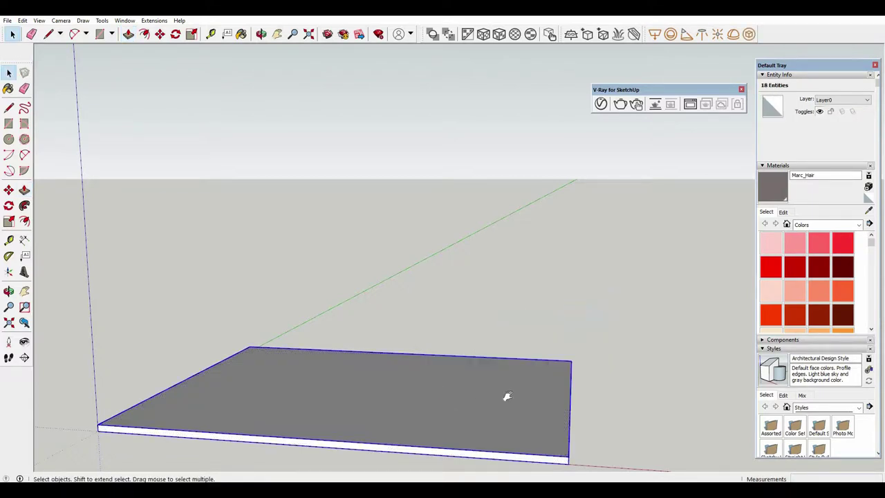
- Draw a rectangle on the slab top and push/pull it into a box about 1353 mm tall
scroll(507, 396, up, 2)
key(r)
click(272, 374)
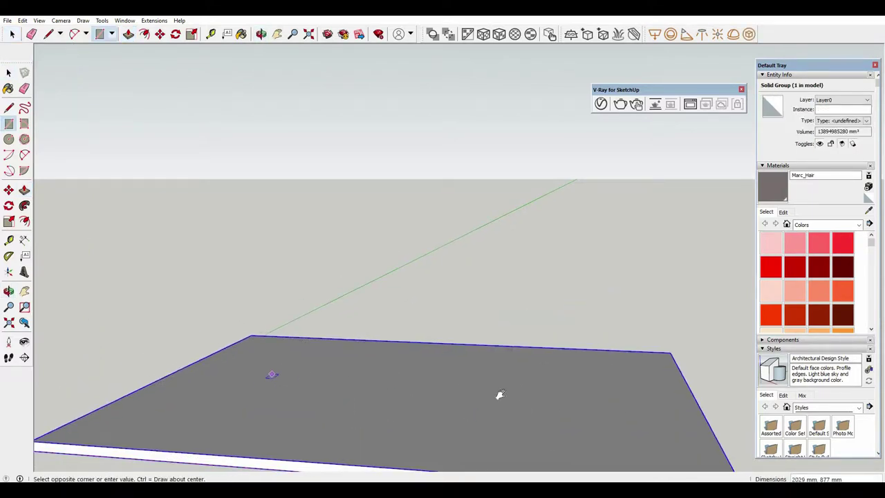
scroll(501, 394, down, 3)
click(544, 429)
key(space)
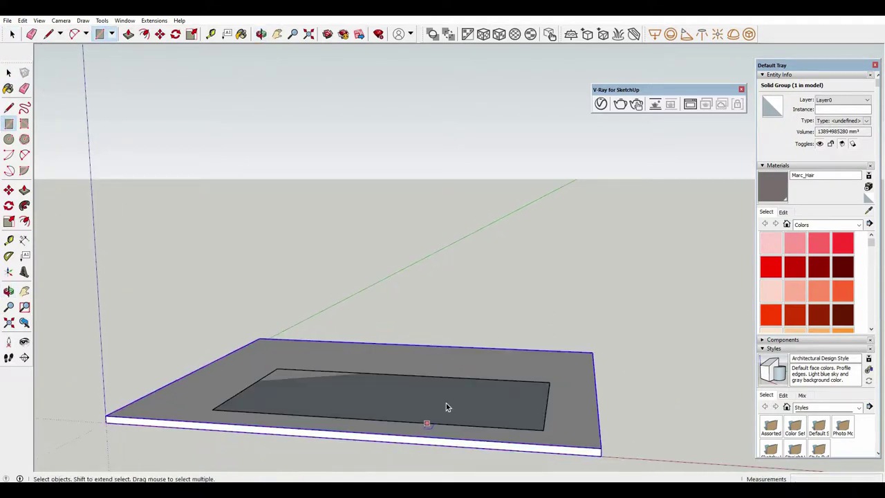
click(446, 406)
key(p)
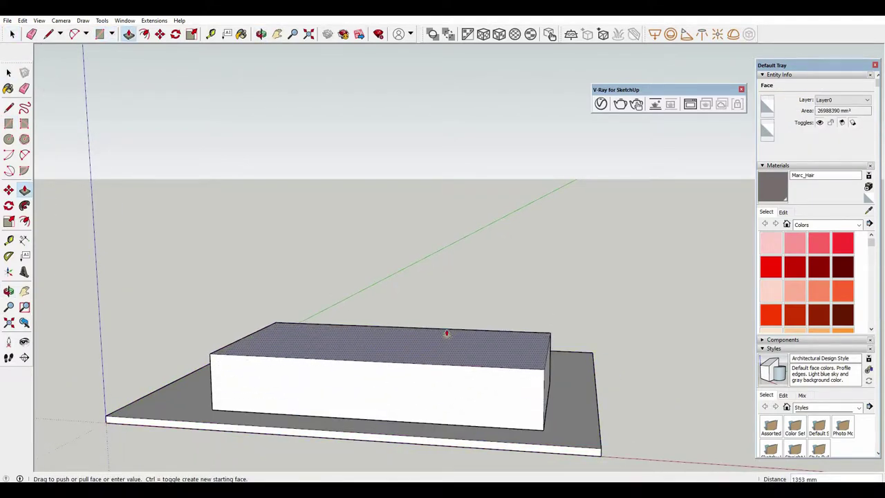
click(456, 366)
key(space)
- Hide the box's front face and orbit to look into its interior
right_click(456, 366)
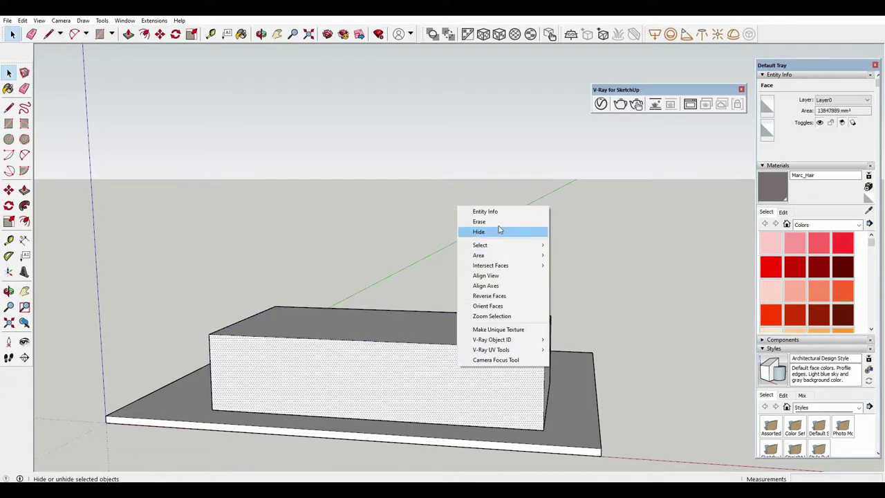
click(500, 230)
mouse_move(470, 360)
middle_down()
mouse_move(543, 340)
mouse_move(543, 290)
mouse_move(247, 334)
mouse_move(385, 381)
mouse_move(210, 353)
mouse_move(401, 397)
mouse_move(454, 368)
middle_up()
scroll(585, 392, down, 3)
scroll(350, 412, down, 2)
- Push the box's left end face inward to shorten it
middle_drag(350, 413, 374, 390)
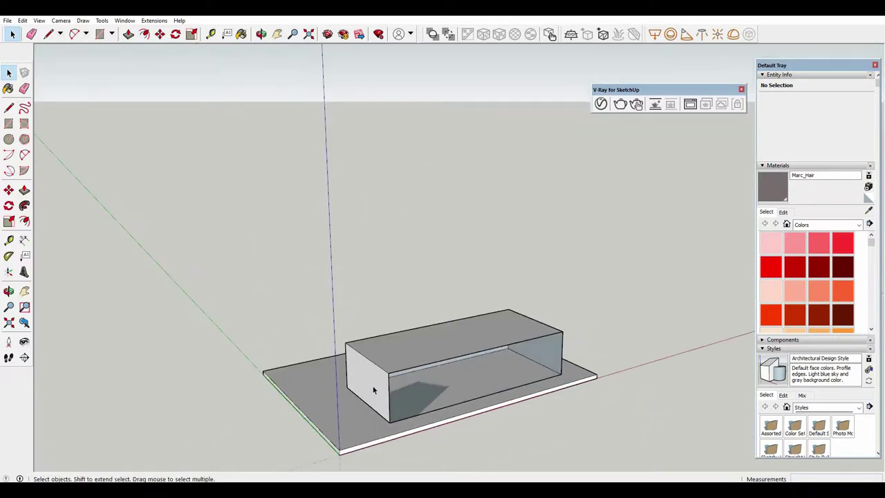
click(374, 391)
key(p)
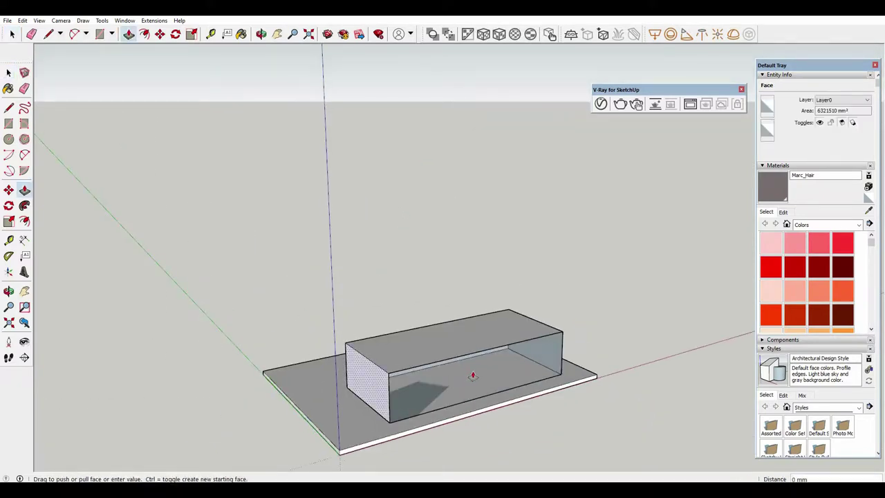
click(459, 366)
key(space)
- Move the whole box to a new spot nearer the slab's centre
mouse_move(458, 365)
middle_down()
mouse_move(466, 380)
mouse_move(419, 394)
mouse_move(426, 374)
middle_up()
triple_click(426, 374)
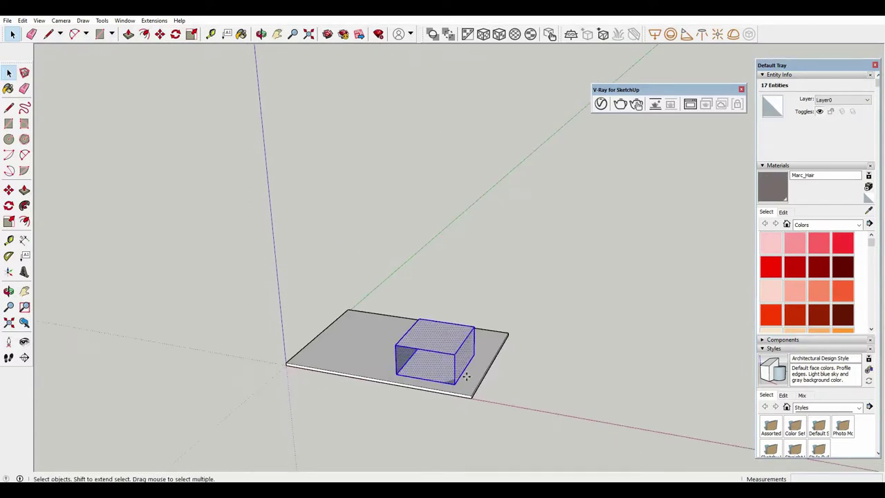
key(m)
scroll(390, 344, up, 2)
scroll(390, 344, up, 2)
click(390, 344)
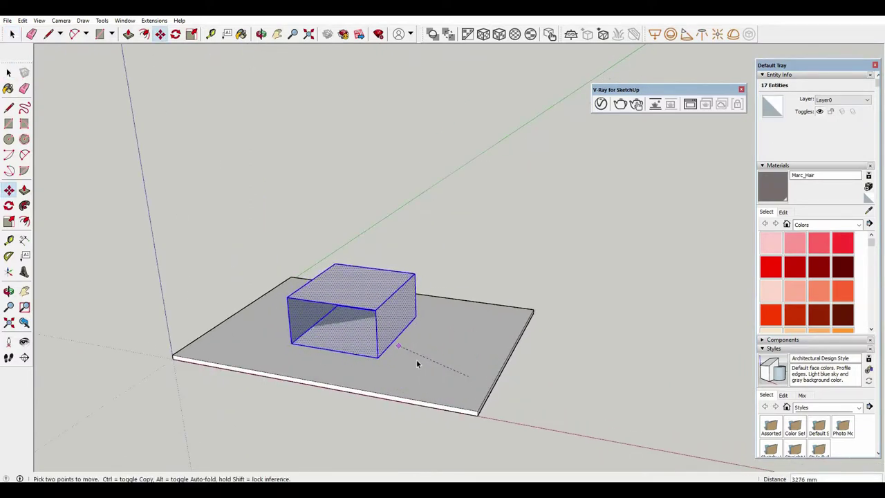
click(416, 360)
key(space)
- Pull the box's front face out about 1509 mm into a long open room
mouse_move(494, 352)
middle_down()
mouse_move(386, 353)
mouse_move(339, 261)
mouse_move(534, 336)
mouse_move(231, 355)
mouse_move(469, 293)
middle_up()
scroll(397, 344, up, 3)
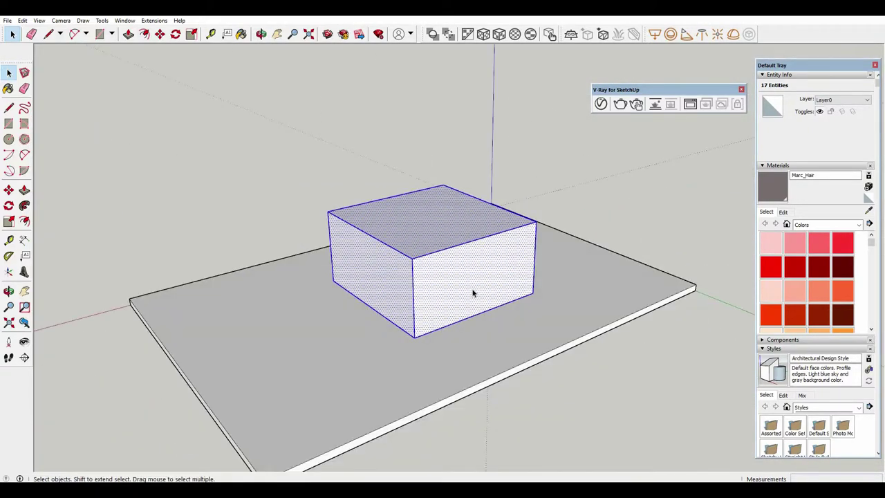
key(p)
click(480, 294)
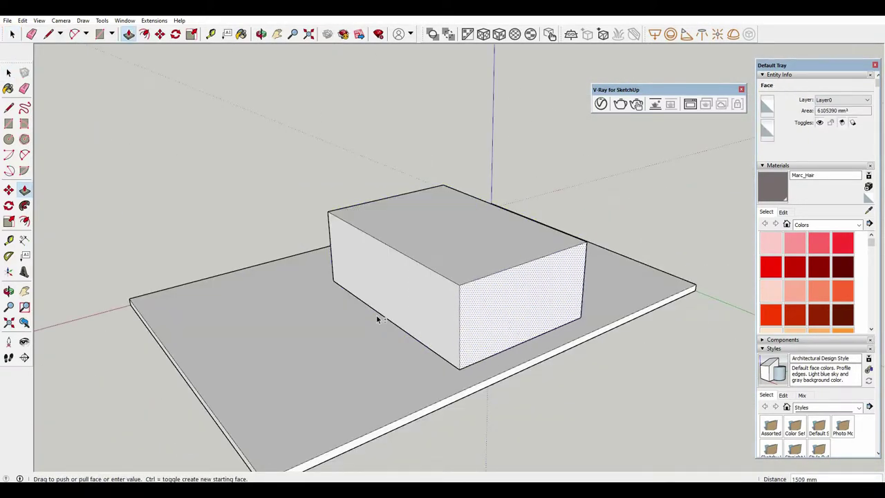
click(378, 319)
key(space)
mouse_move(378, 319)
middle_down()
mouse_move(700, 353)
mouse_move(508, 374)
mouse_move(476, 310)
mouse_move(516, 283)
middle_up()
- Frame the room's open end and start adding a V-Ray IES light
scroll(516, 283, up, 5)
scroll(516, 214, up, 3)
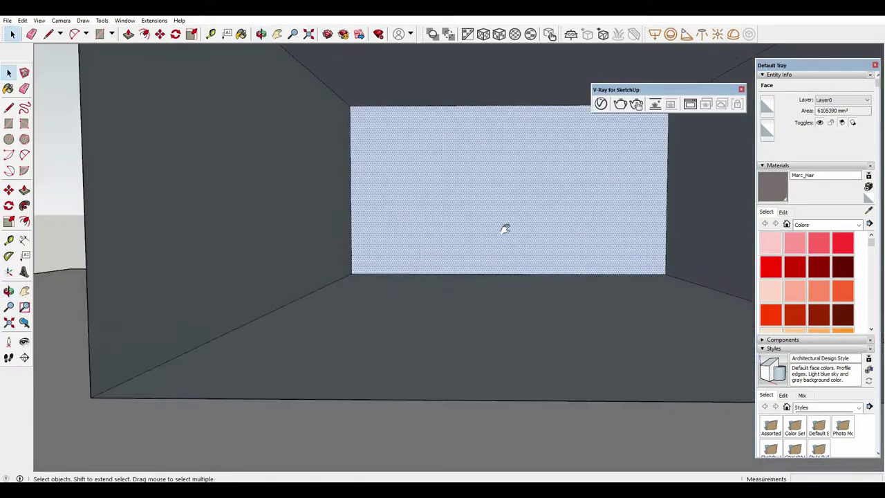
scroll(505, 229, down, 5)
scroll(530, 151, up, 5)
mouse_move(461, 187)
middle_down()
mouse_move(435, 212)
mouse_move(474, 195)
mouse_move(465, 190)
middle_up()
scroll(465, 189, up, 3)
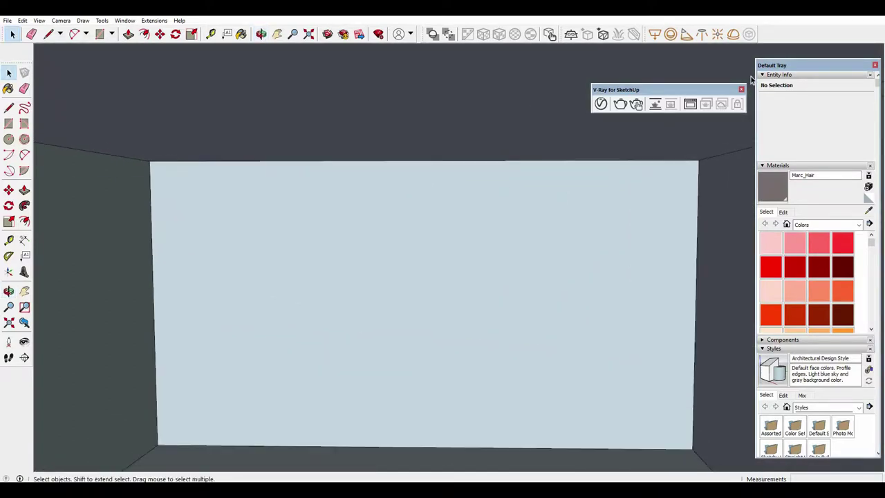
click(703, 35)
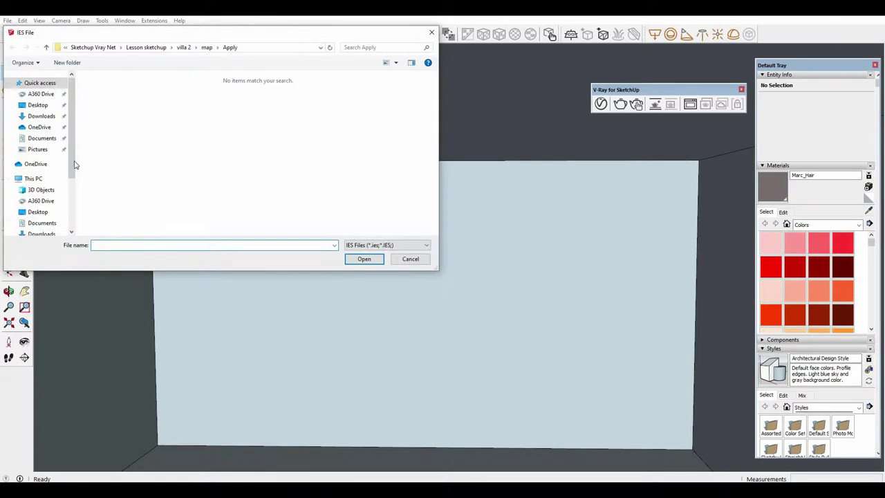
- Browse the D: drive to Sketchup Vray Net > IES LIGHT > ies to list profiles 1-30
scroll(42, 159, down, 3)
click(41, 203)
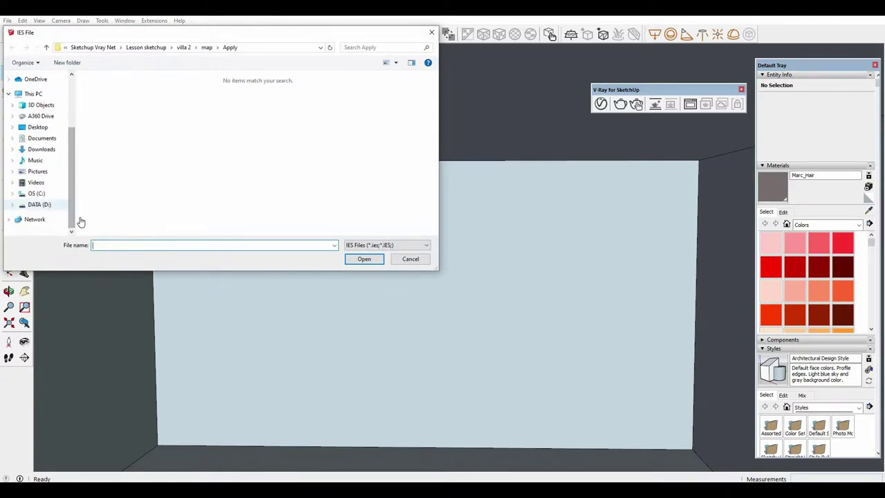
click(350, 48)
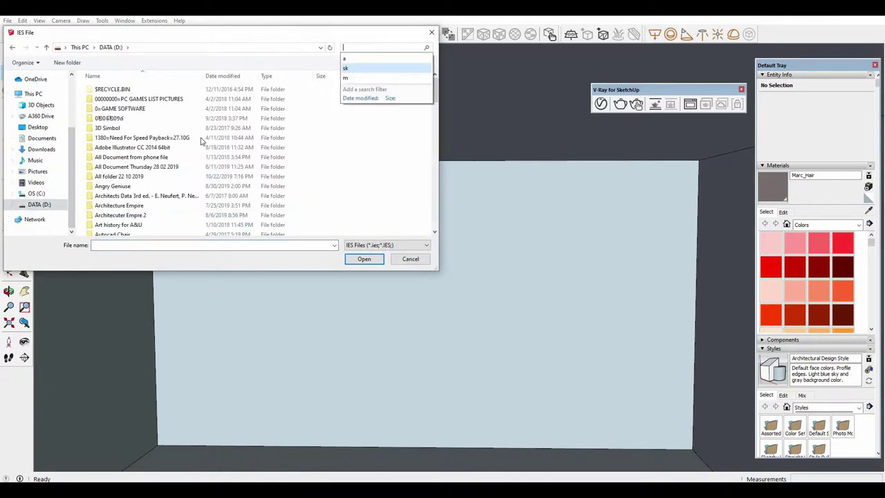
text(sk)
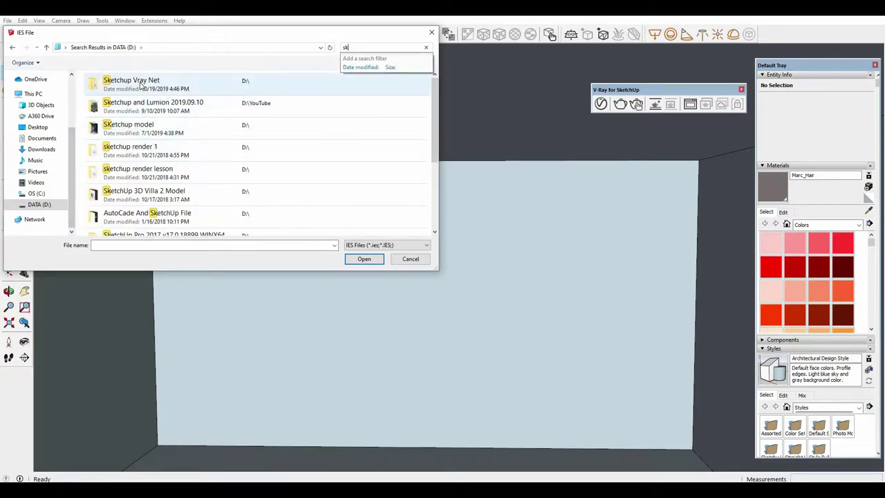
double_click(140, 84)
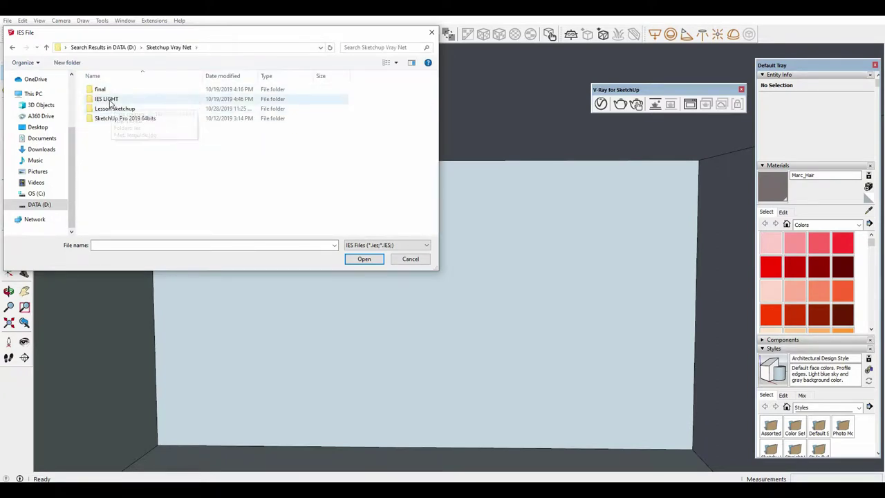
double_click(109, 101)
key(Return)
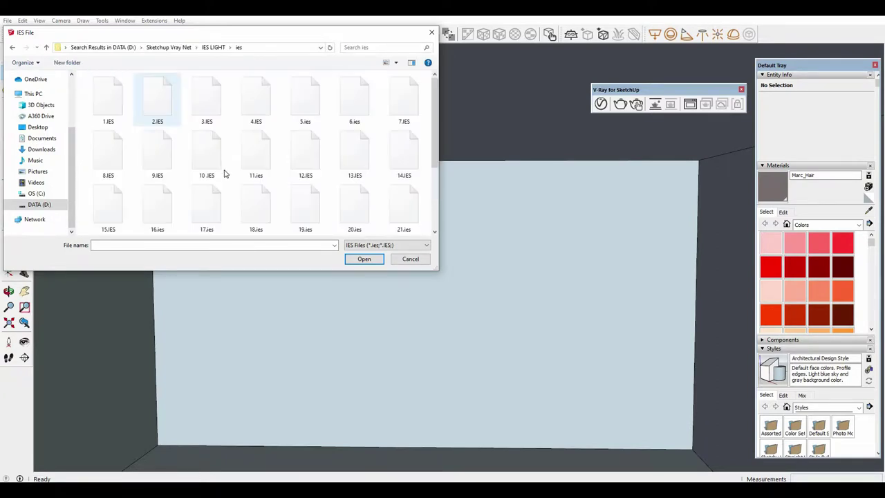
scroll(387, 141, down, 2)
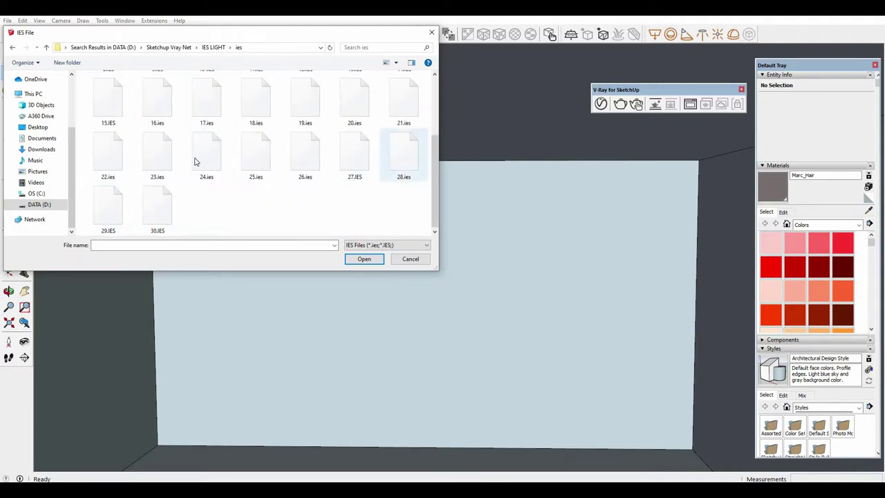
- Load the 23.ies profile and place the IES light near the room's ceiling
click(156, 150)
click(367, 258)
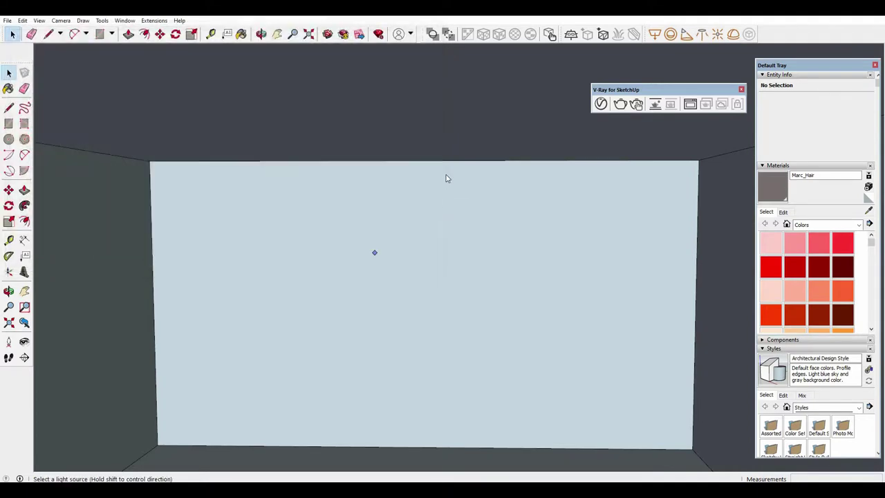
click(453, 149)
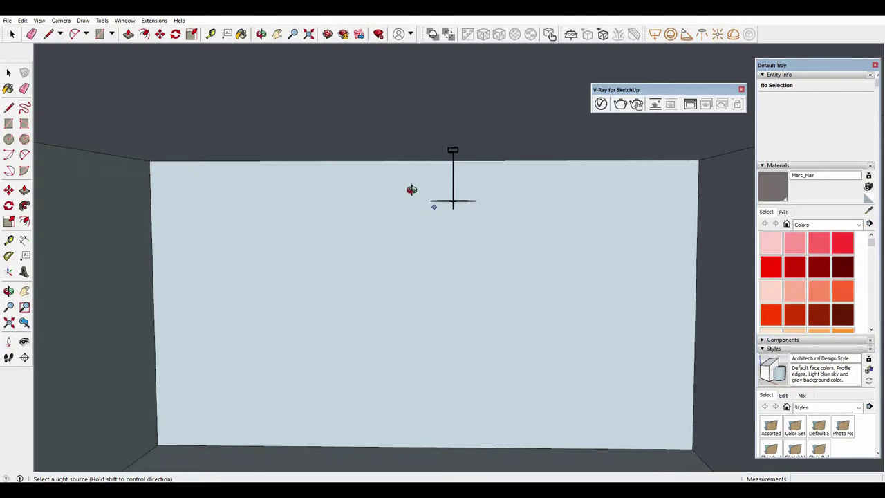
middle_drag(411, 189, 449, 198)
key(space)
click(448, 198)
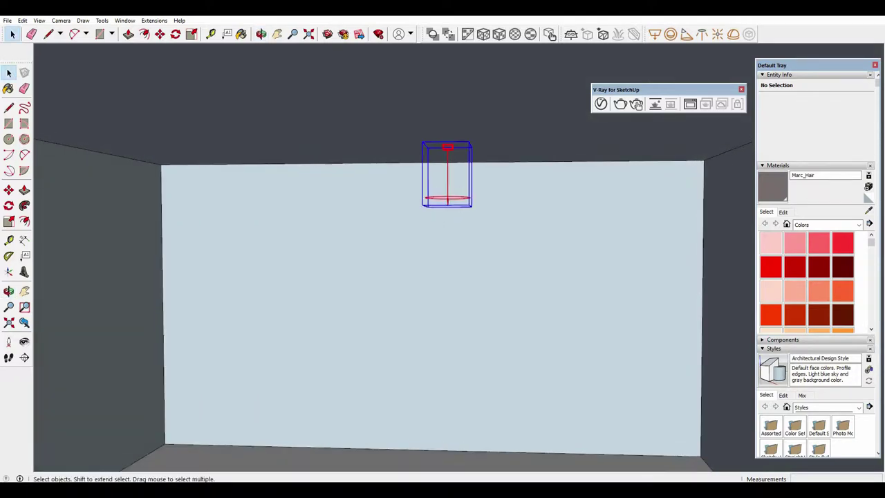
- Start a V-Ray interactive render of the room and position the render window
click(637, 104)
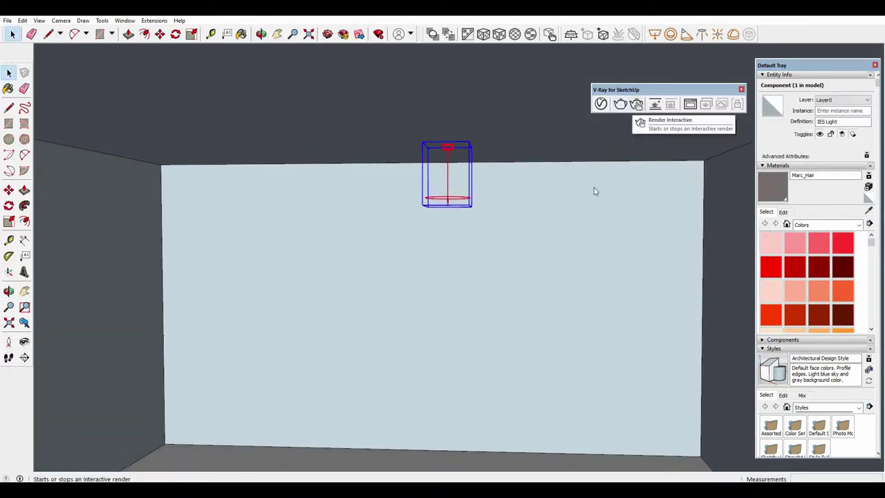
drag(382, 127, 285, 109)
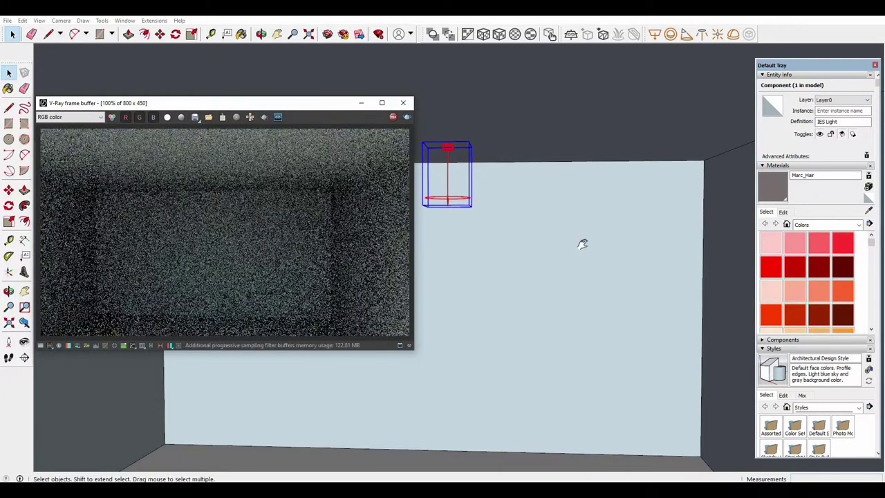
mouse_move(583, 243)
middle_down()
mouse_move(604, 241)
mouse_move(590, 279)
middle_up()
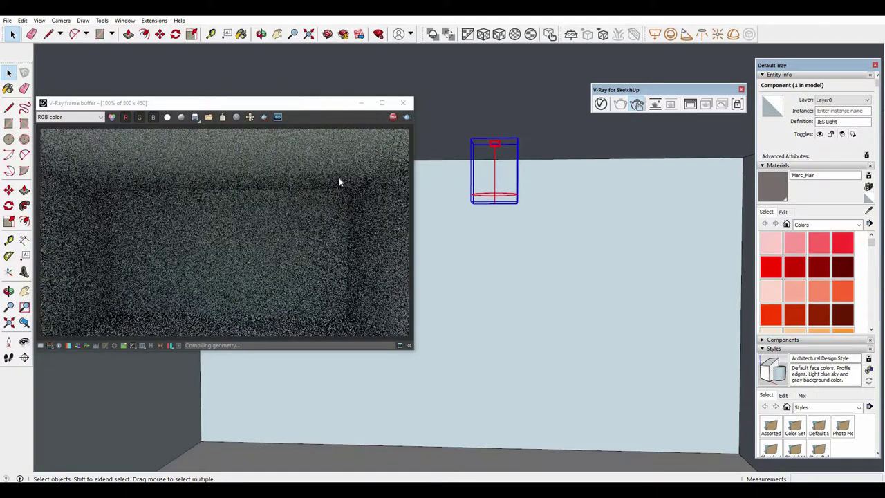
click(337, 104)
click(571, 97)
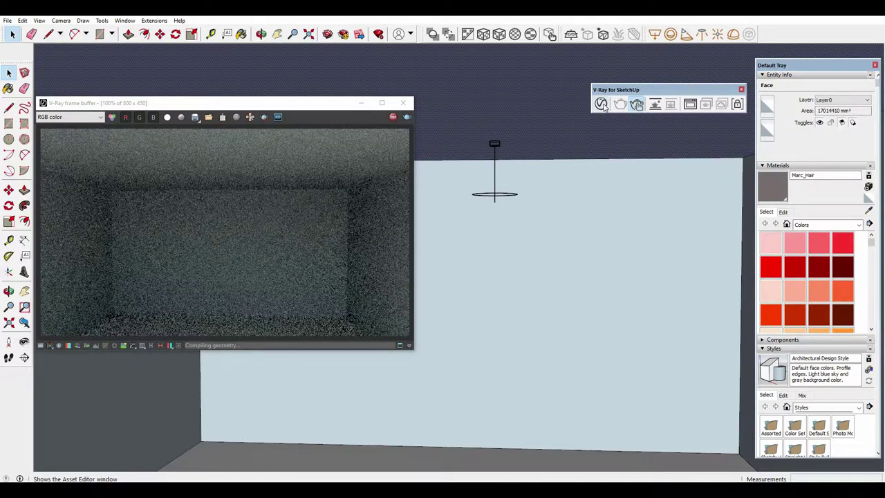
click(403, 149)
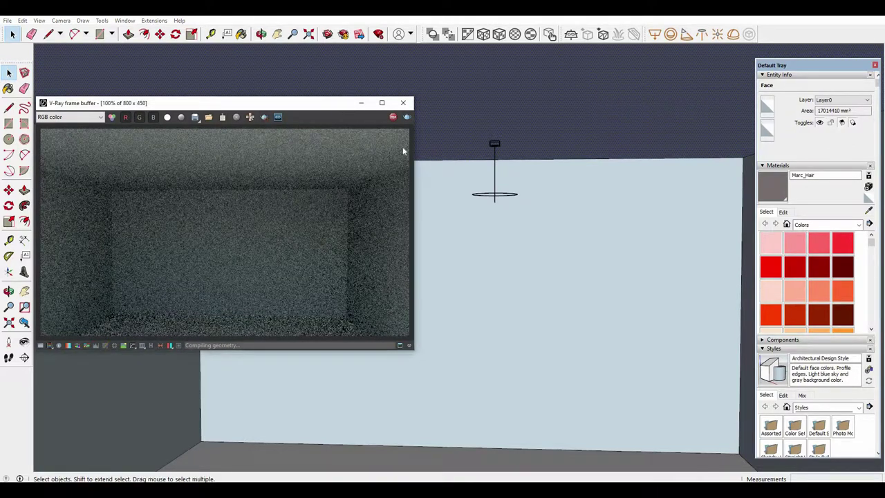
click(607, 153)
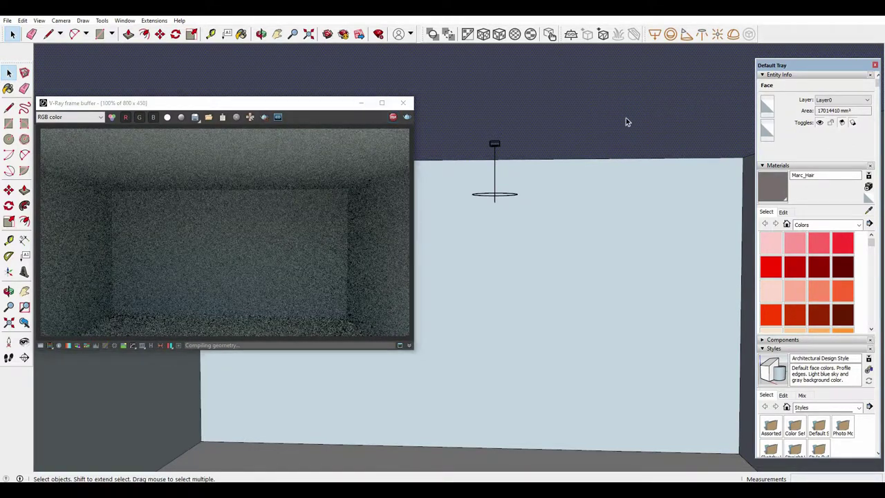
- In the Asset Editor Lights list, set Dome Light intensity to 1 and SunLight to 0.2
click(298, 110)
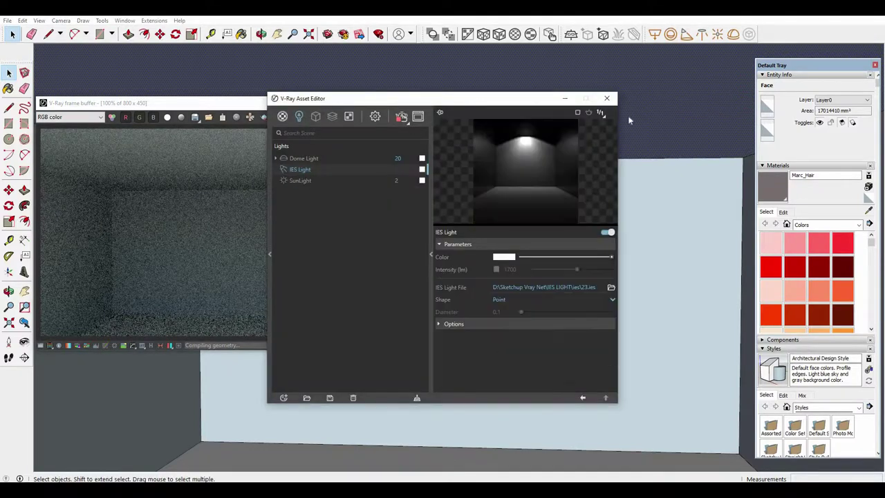
drag(322, 92, 474, 101)
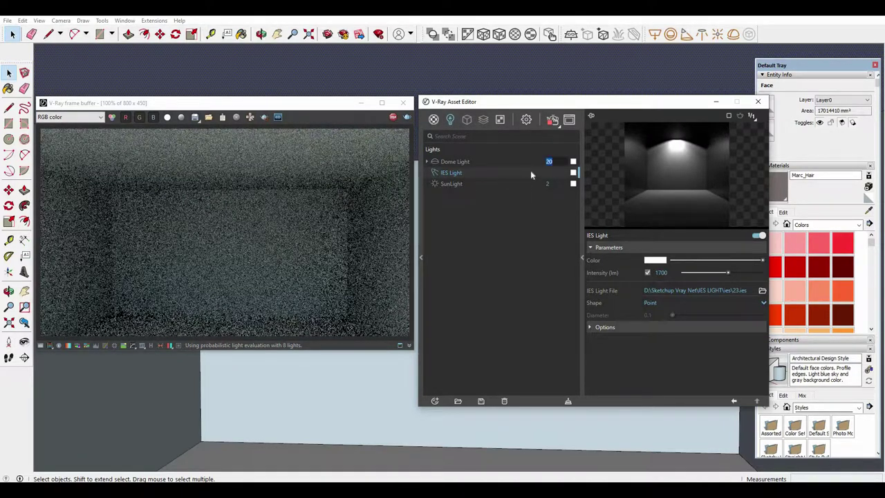
text(1)
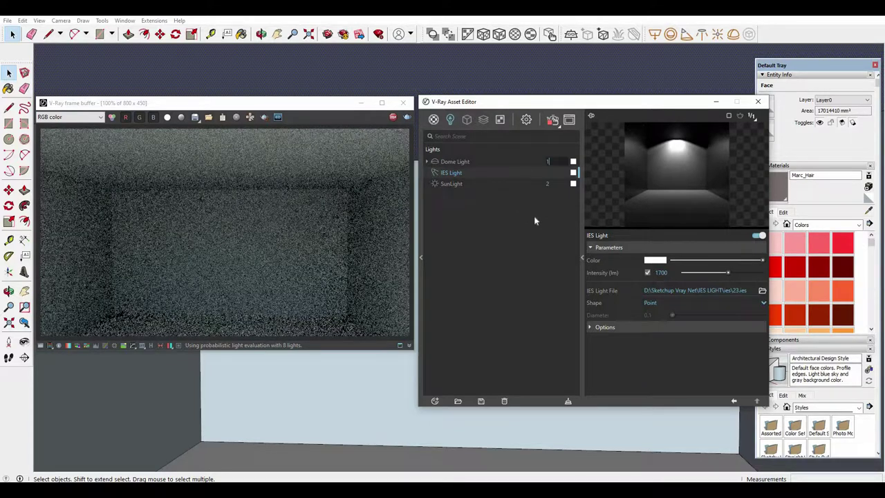
double_click(547, 183)
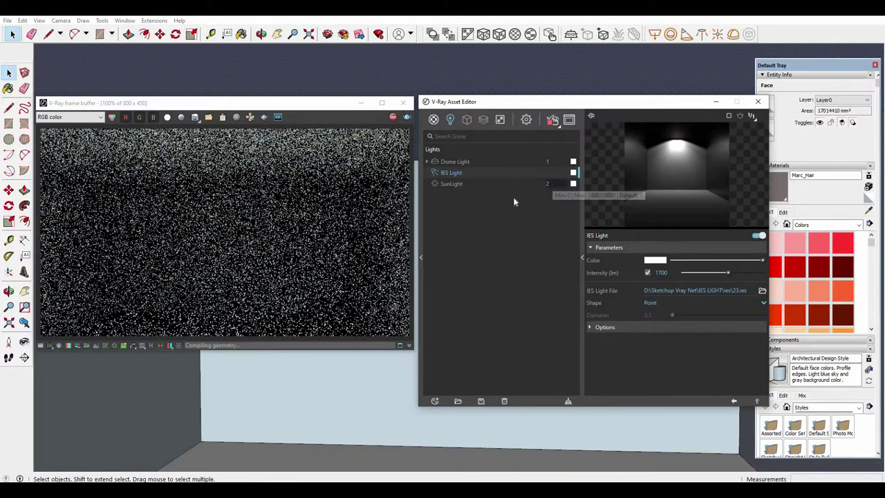
text(-)
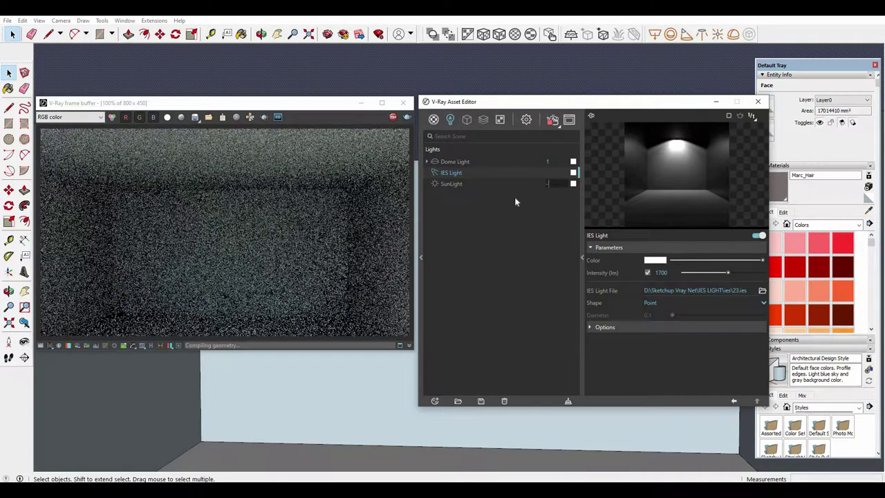
text(0)
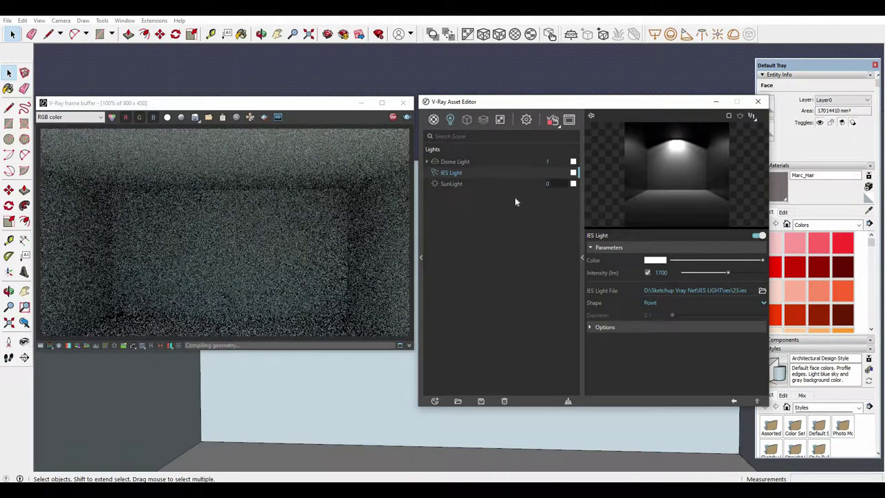
text(.2)
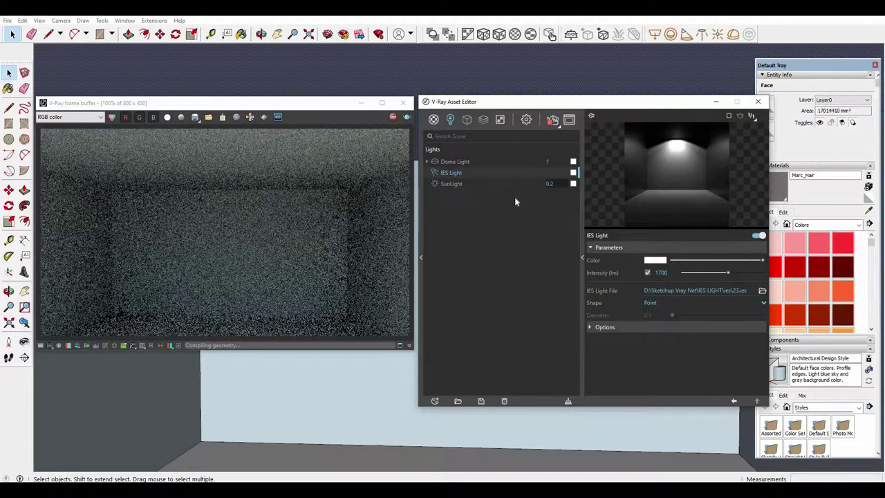
key(Return)
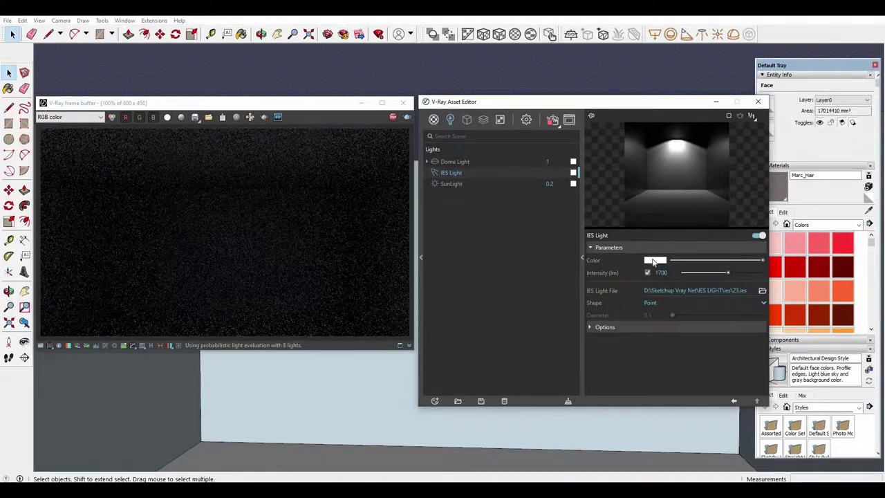
- Tint the IES light colour a pinkish red
click(653, 260)
mouse_move(329, 188)
mouse_down()
mouse_move(362, 188)
mouse_move(355, 221)
mouse_up()
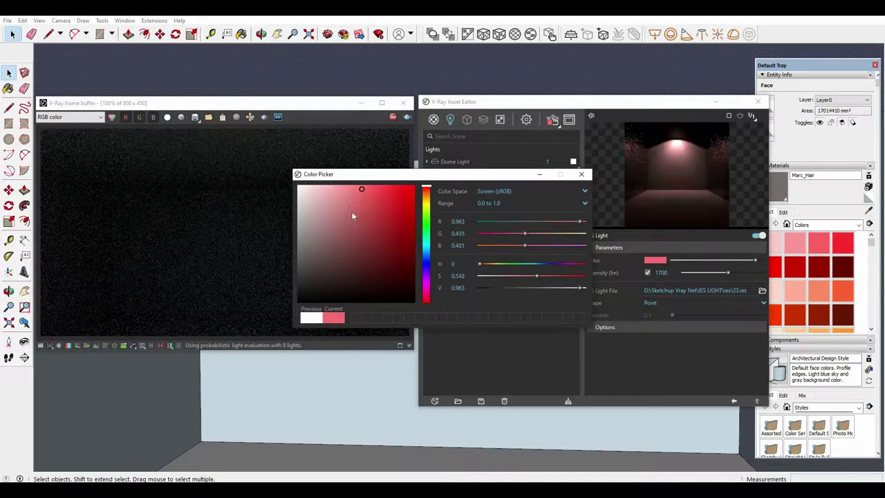
click(581, 174)
click(656, 274)
text(5000)
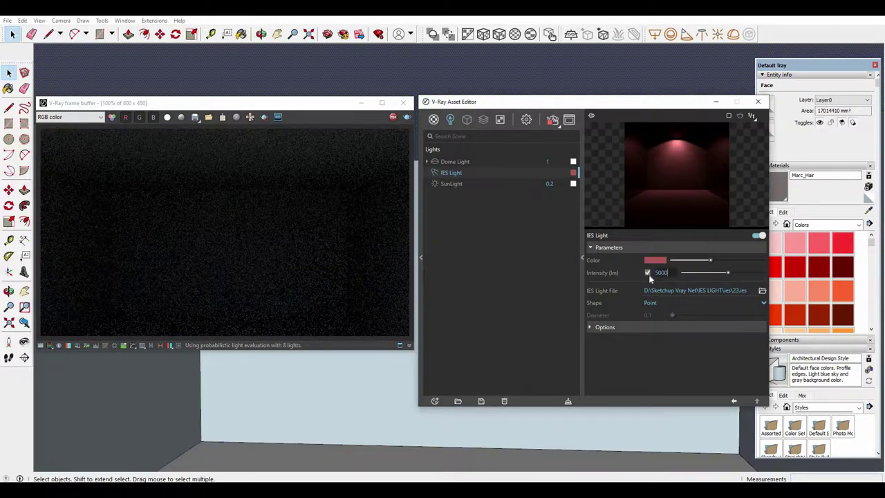
- Raise the IES light intensity from 5000 through 500000 to 5000000 lm
key(Return)
drag(372, 103, 393, 86)
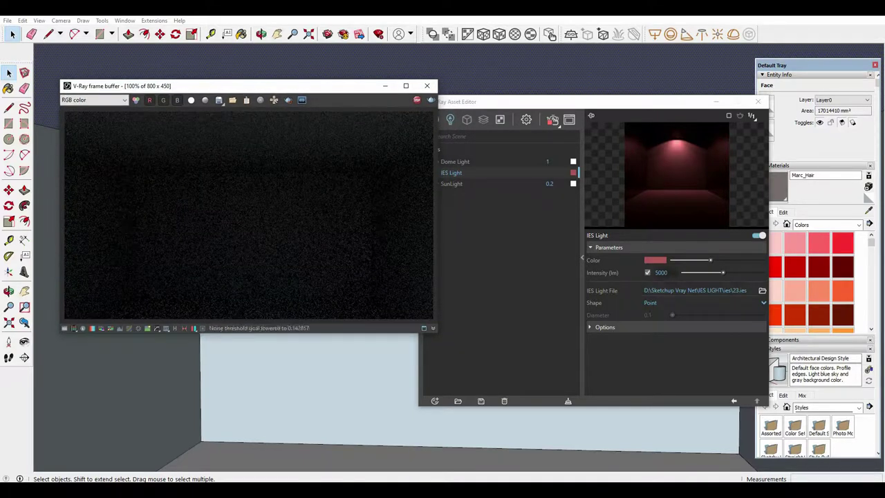
click(662, 273)
text(00)
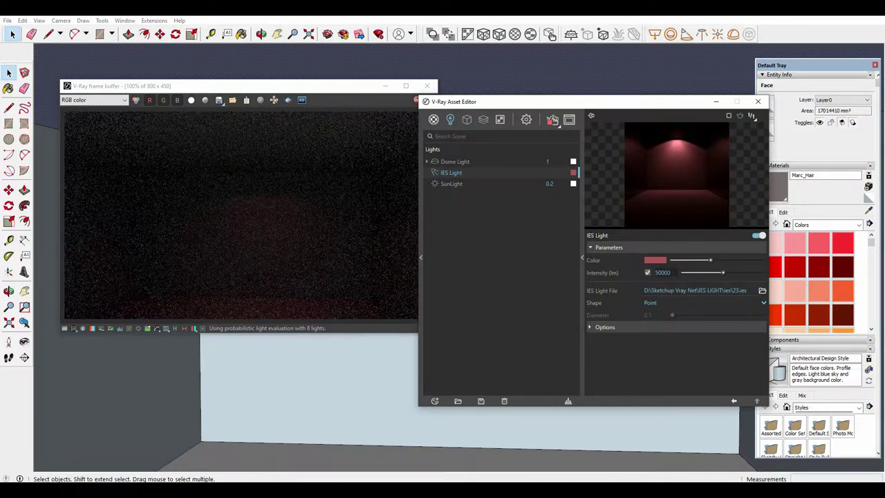
key(Return)
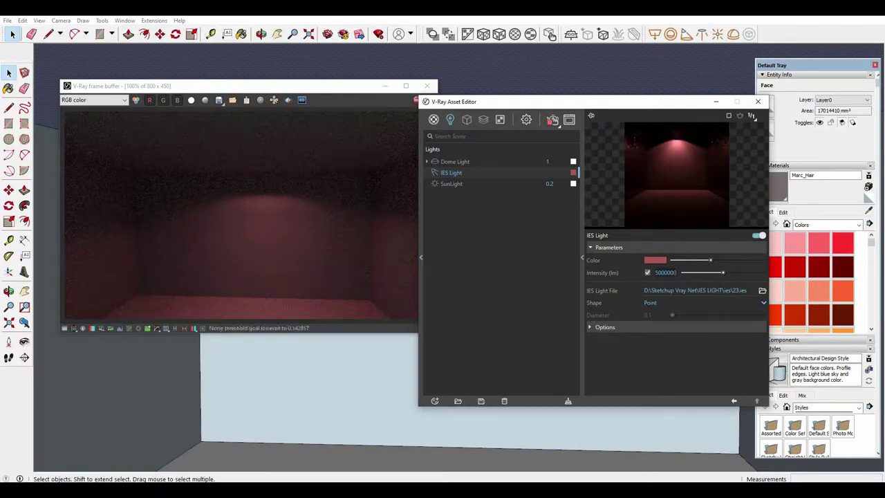
key(Return)
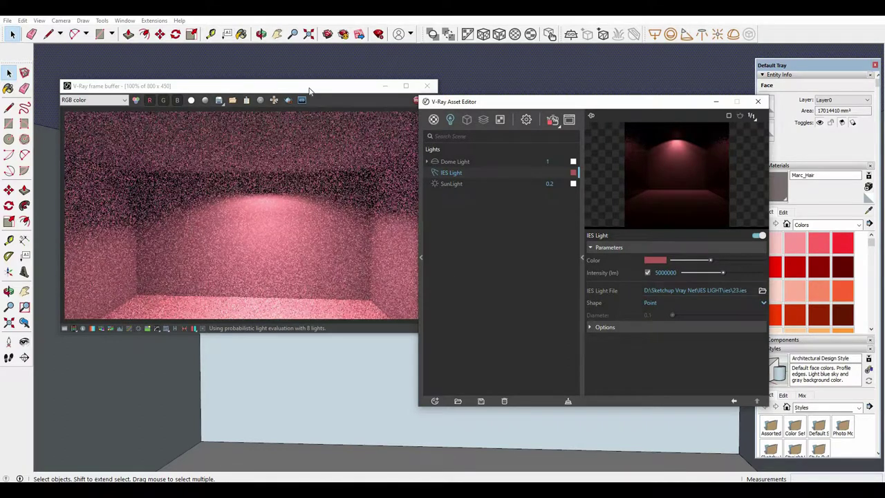
mouse_move(309, 91)
mouse_down()
mouse_move(296, 74)
mouse_move(325, 94)
mouse_up()
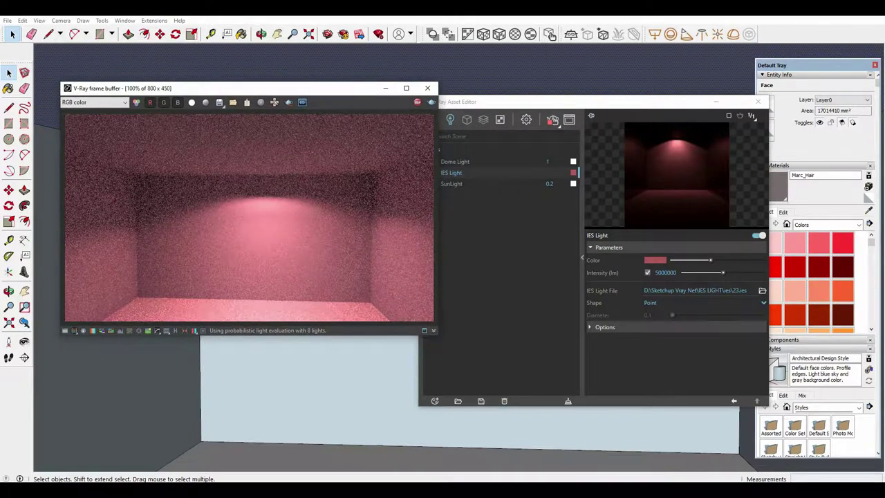
click(670, 284)
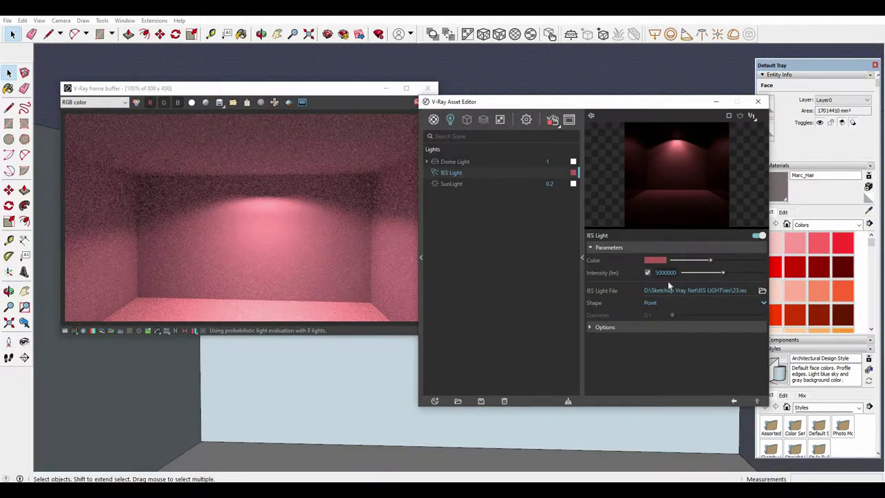
text(0)
key(Return)
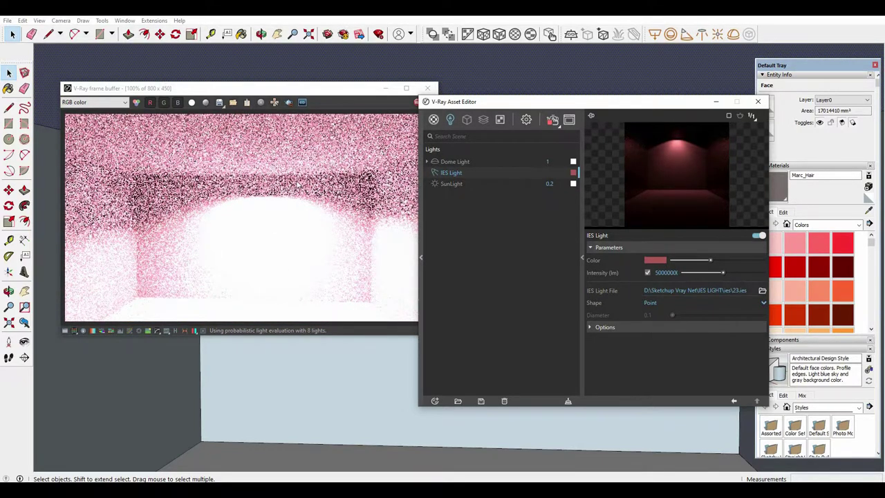
click(348, 88)
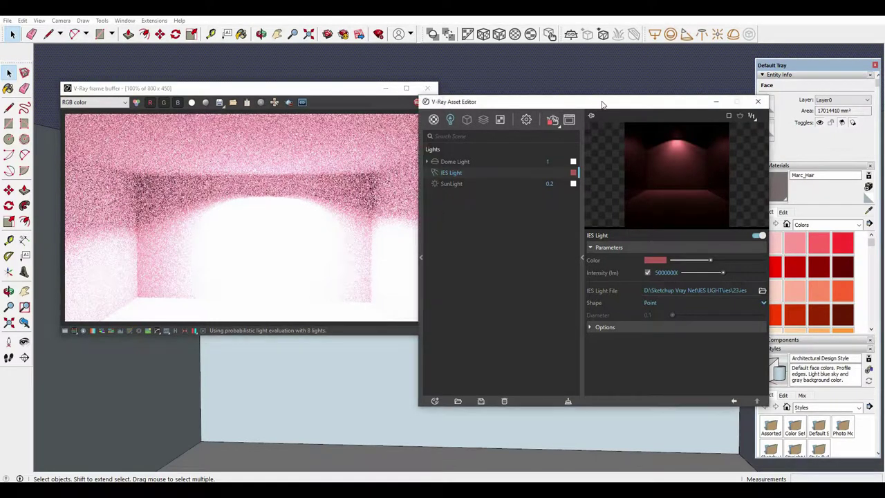
drag(596, 104, 615, 93)
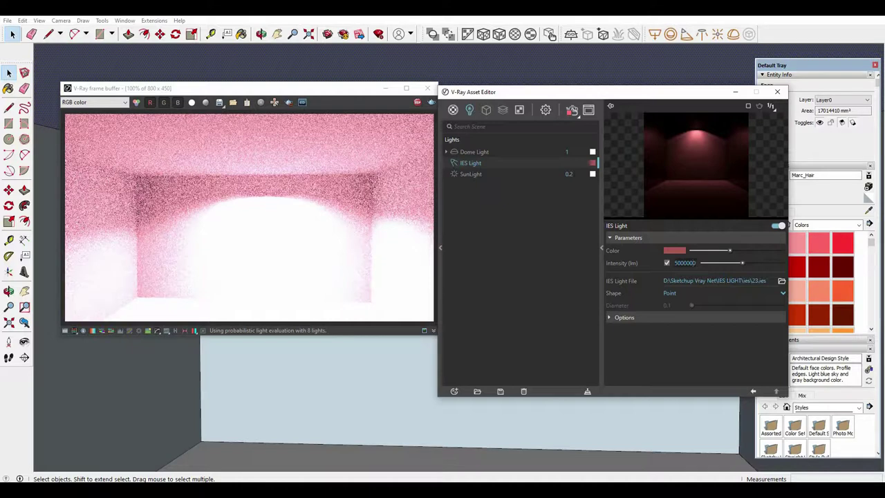
key(Return)
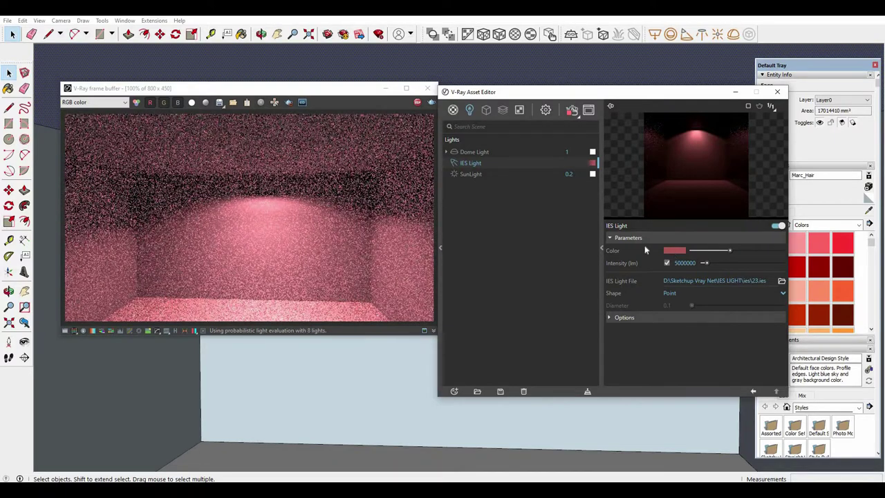
- Change the IES light colour from red to pale cyan
click(675, 251)
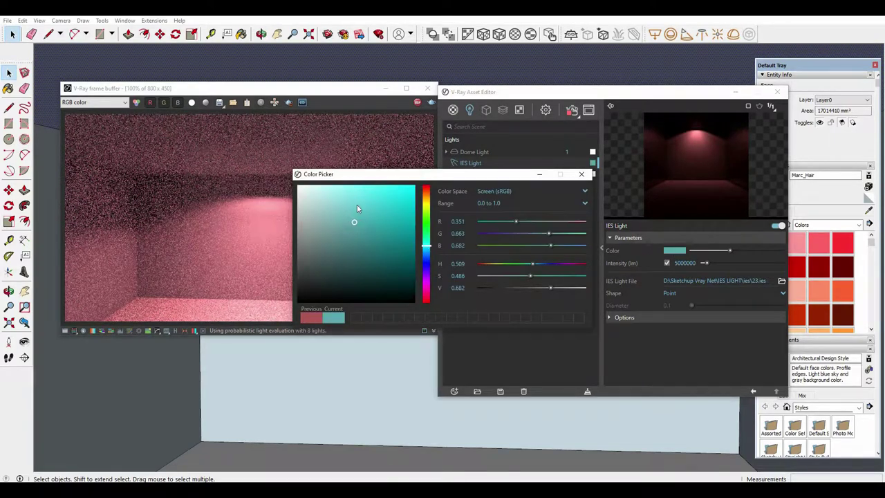
mouse_move(357, 204)
mouse_down()
mouse_move(367, 198)
mouse_move(331, 195)
mouse_up()
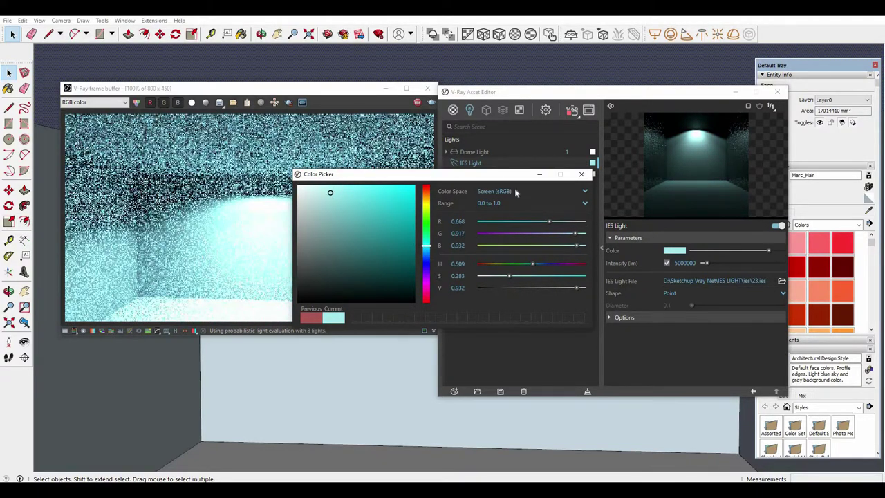
click(582, 173)
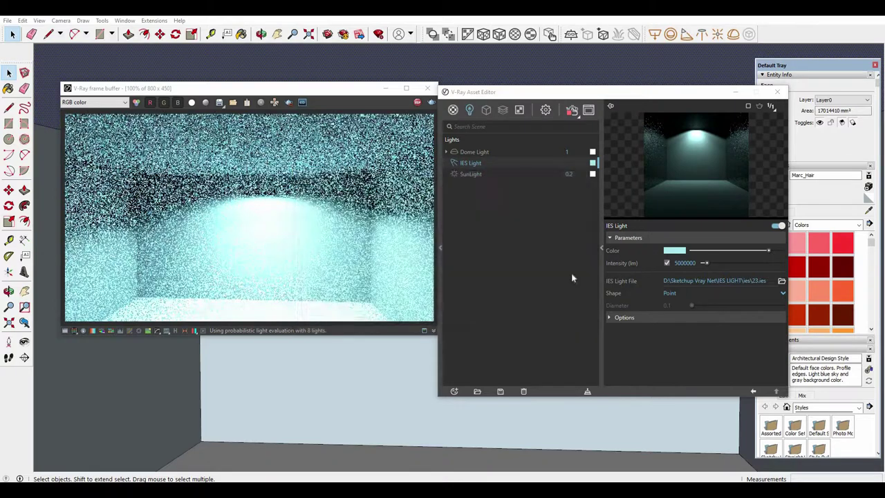
- Try the From IES File, Circle and Sphere shapes, then settle on Point and expand Options
click(702, 293)
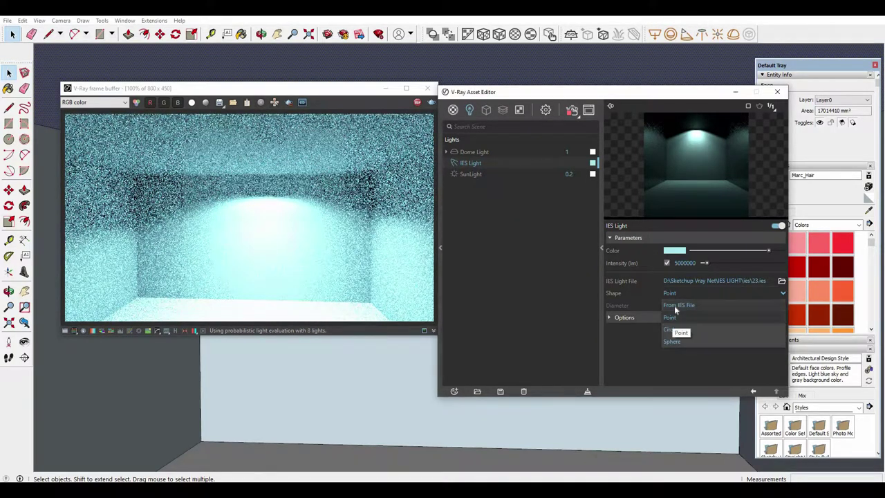
click(678, 306)
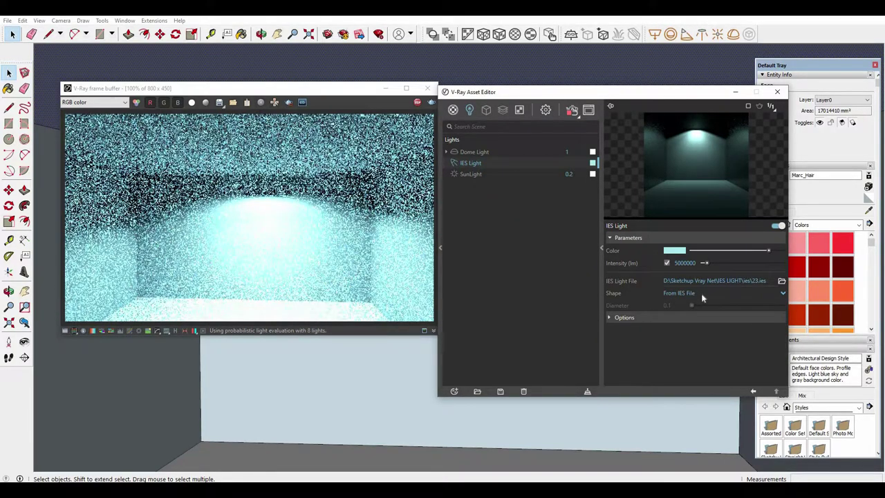
click(700, 293)
click(671, 329)
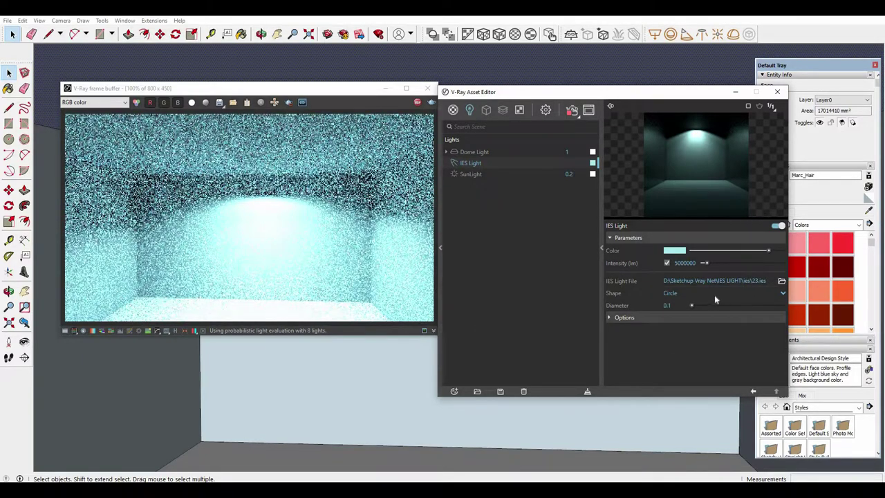
click(714, 293)
click(671, 341)
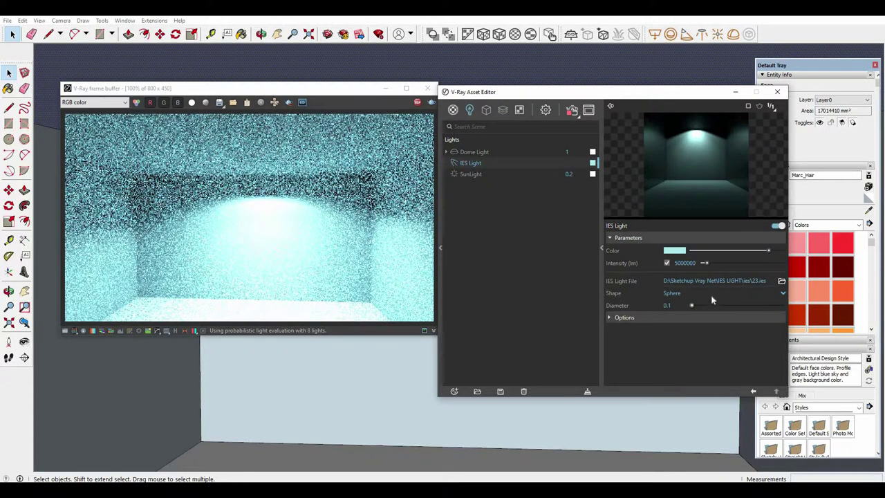
click(692, 293)
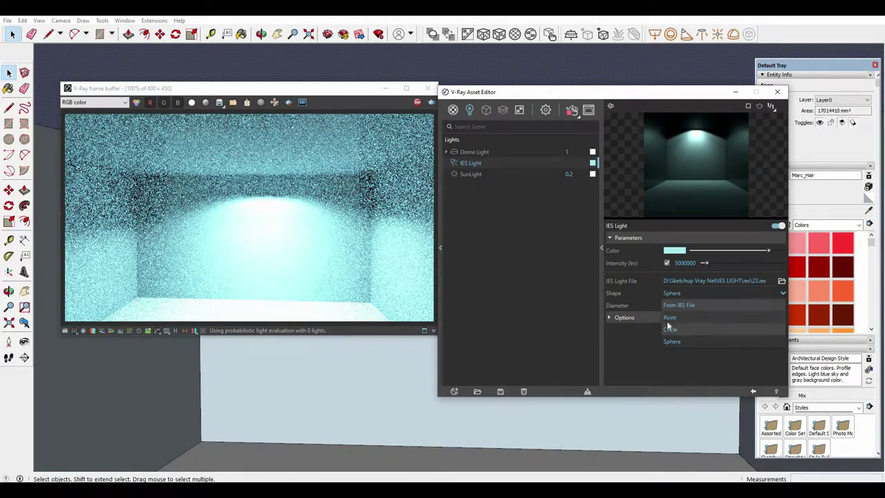
click(666, 320)
click(663, 318)
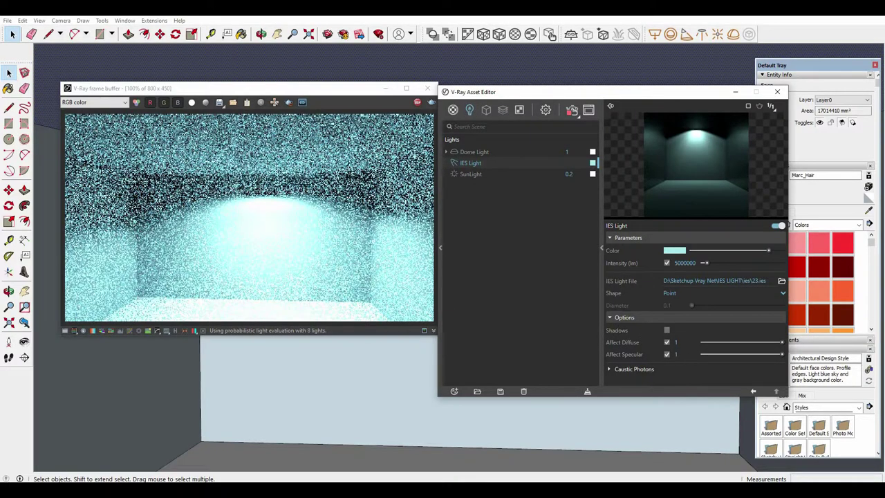
- Toggle Affect Diffuse and Affect Specular, enable Shadows, and expand Caustic Photons
click(668, 342)
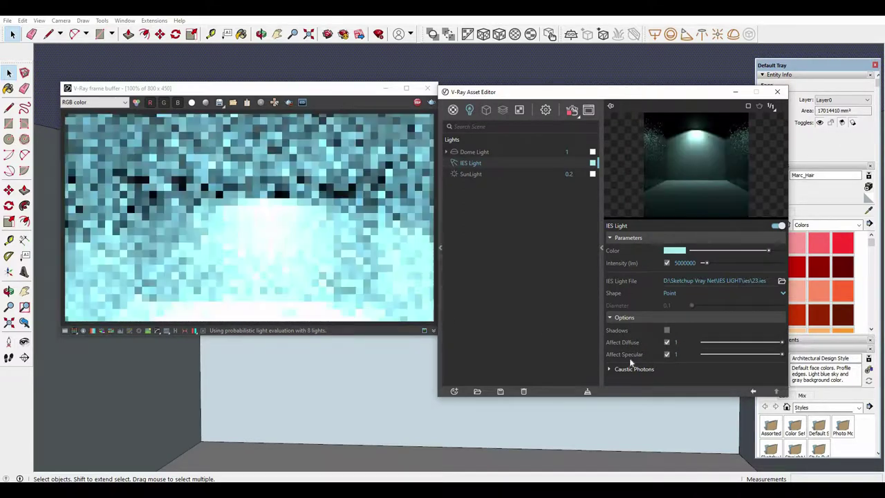
click(667, 354)
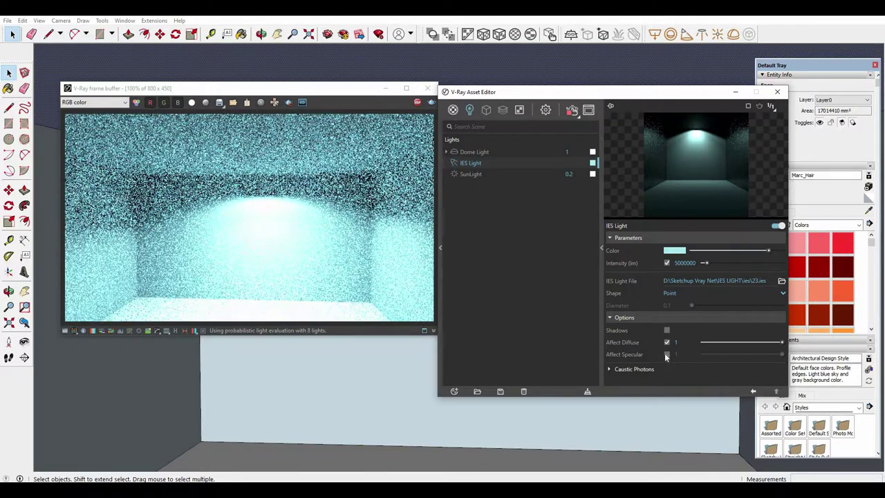
click(668, 355)
click(668, 330)
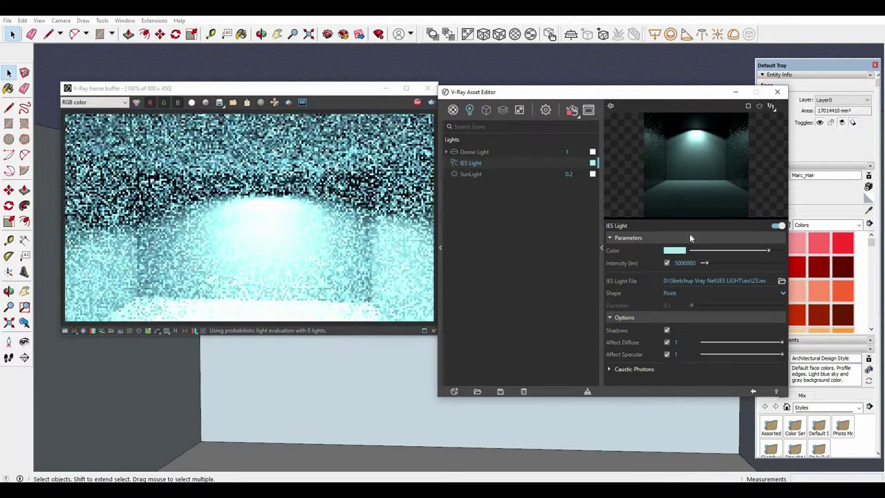
click(668, 355)
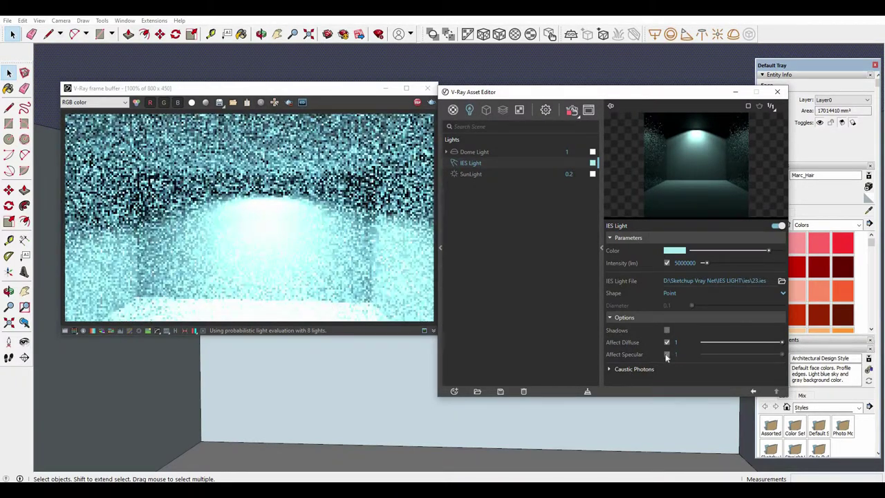
click(667, 355)
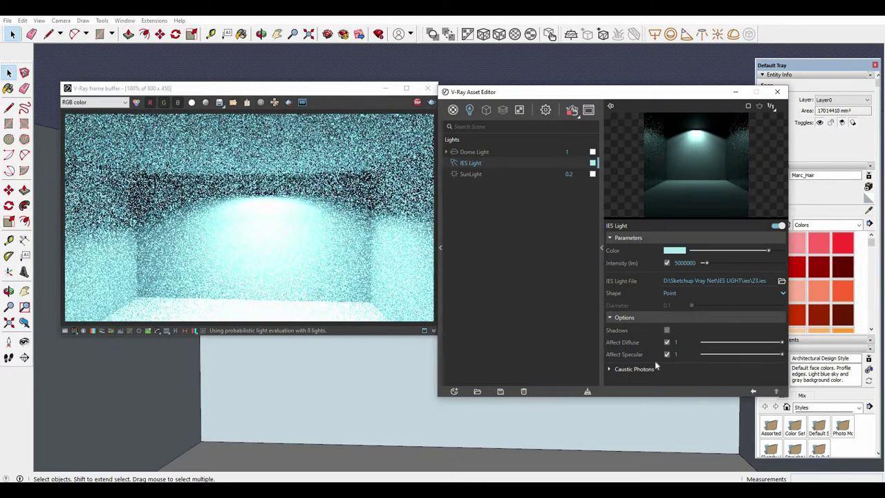
click(646, 371)
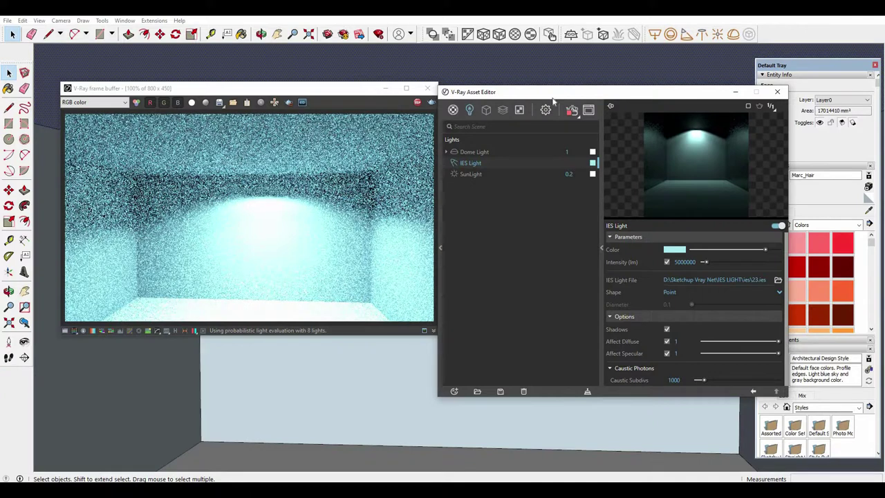
mouse_move(557, 100)
mouse_down()
mouse_move(531, 81)
mouse_move(682, 76)
mouse_up()
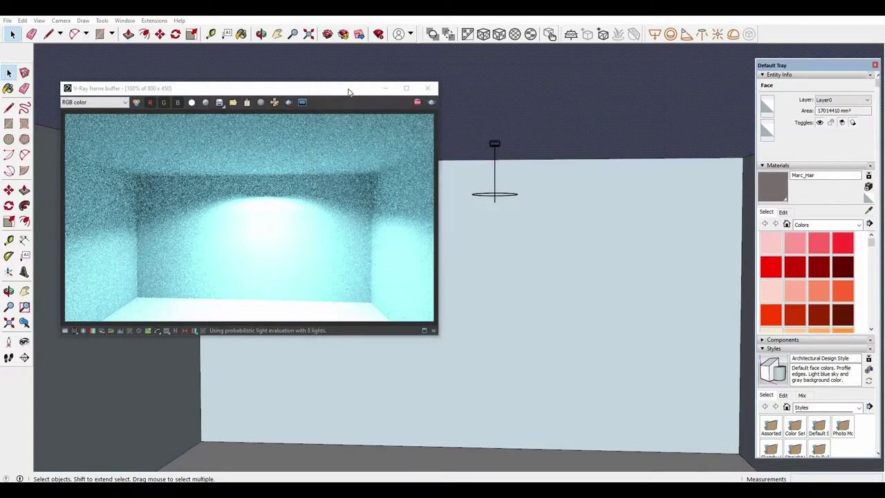
- Move the render window aside and zoom out to see the whole room box
drag(427, 90, 504, 89)
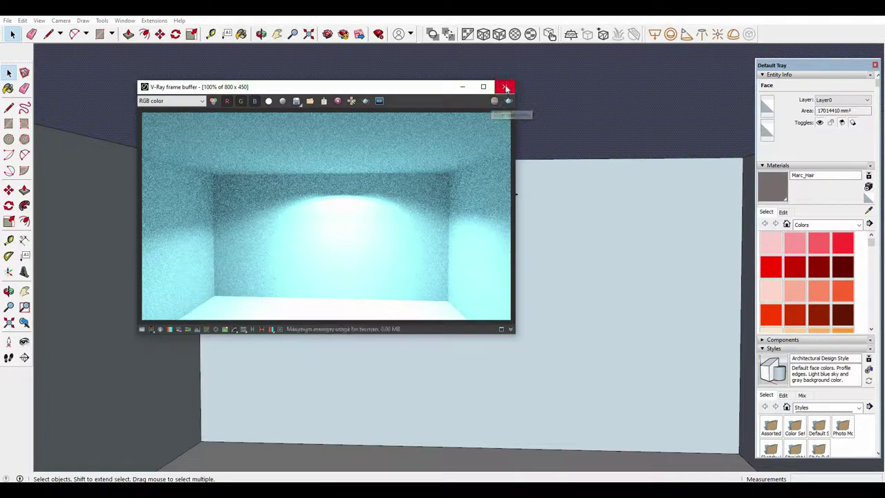
scroll(482, 243, down, 3)
mouse_move(510, 229)
middle_down()
mouse_move(525, 220)
mouse_move(476, 221)
mouse_move(506, 209)
mouse_move(510, 229)
mouse_move(576, 205)
middle_up()
scroll(488, 228, down, 4)
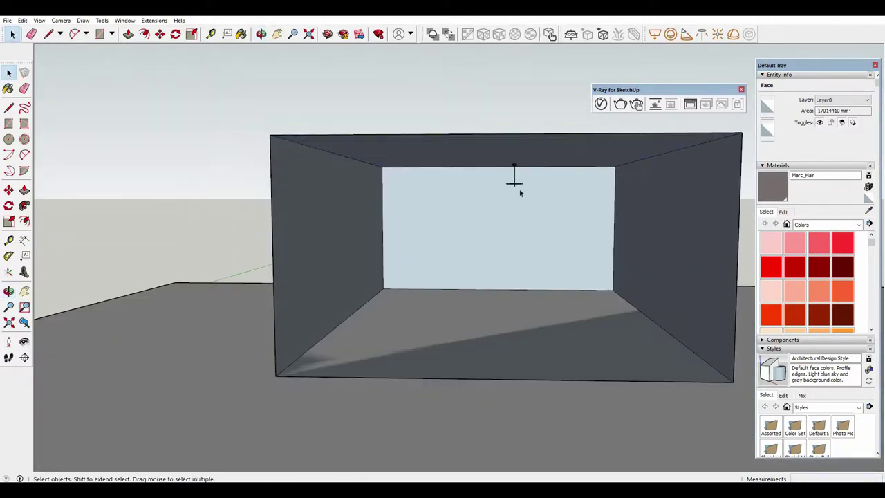
- Clear the selection and bring the camera inside the room facing the back wall and light
click(514, 187)
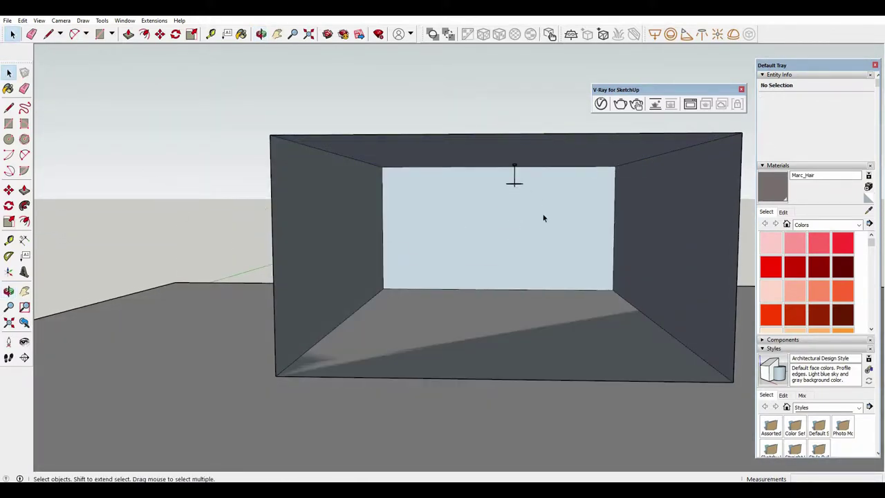
scroll(544, 219, up, 5)
mouse_move(533, 214)
middle_down()
mouse_move(514, 180)
mouse_move(463, 208)
middle_up()
scroll(518, 194, up, 2)
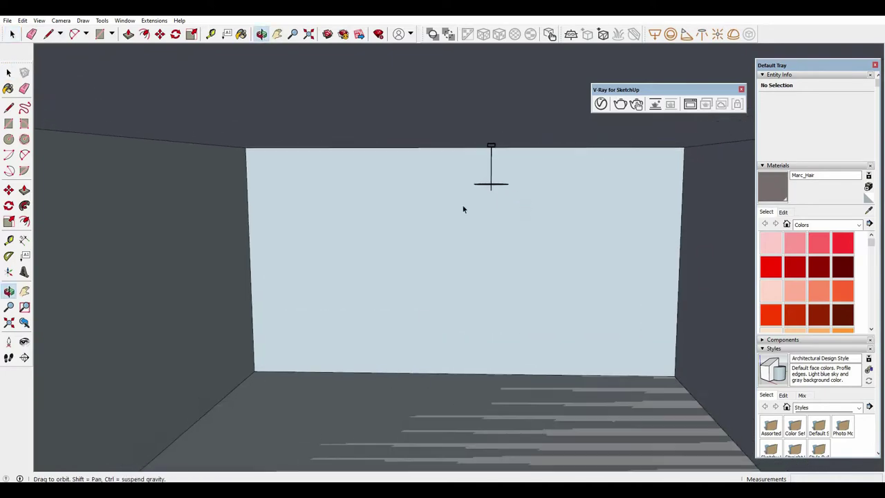